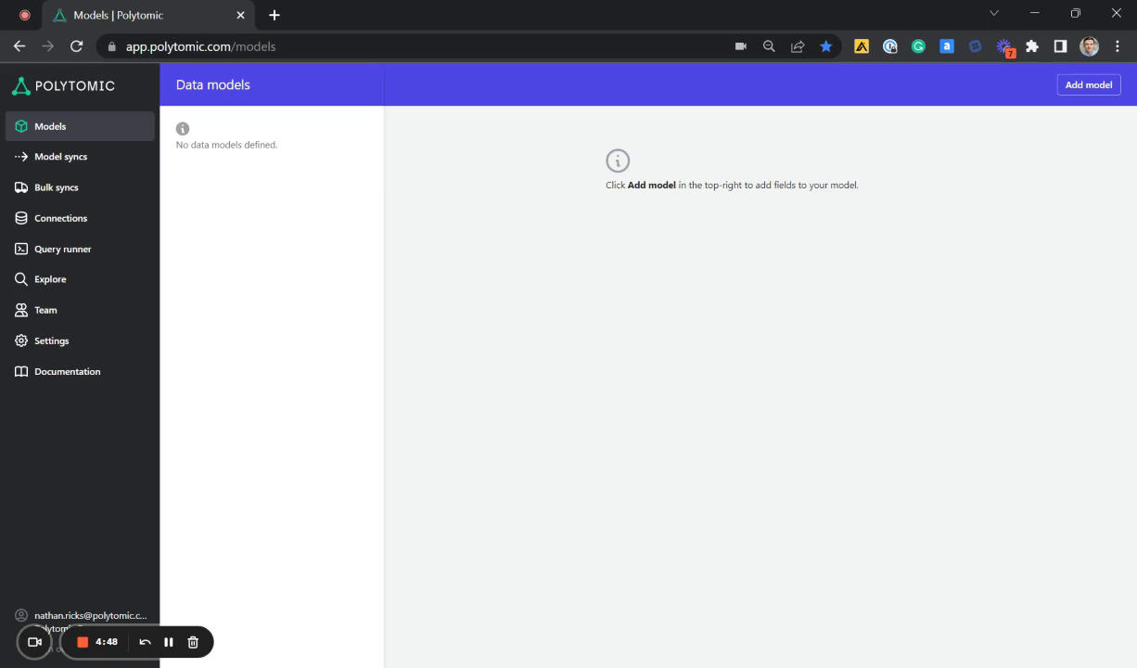
Add a new data model on the BigQuery connection and name it Customers
left_click(1089, 86)
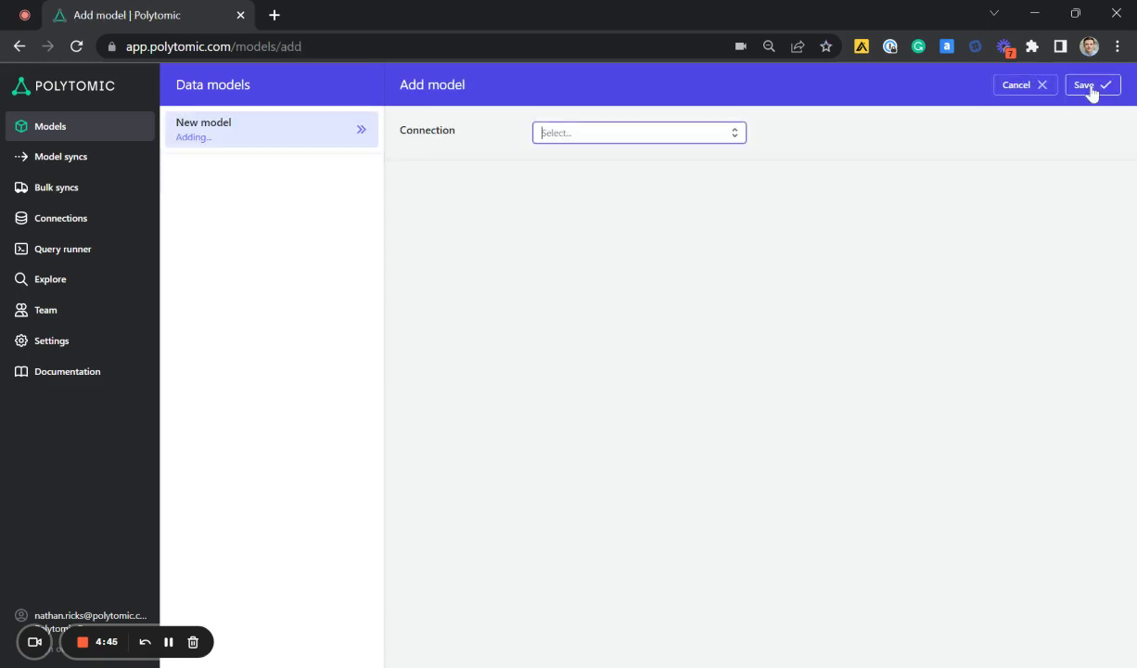
left_click(666, 135)
type("big")
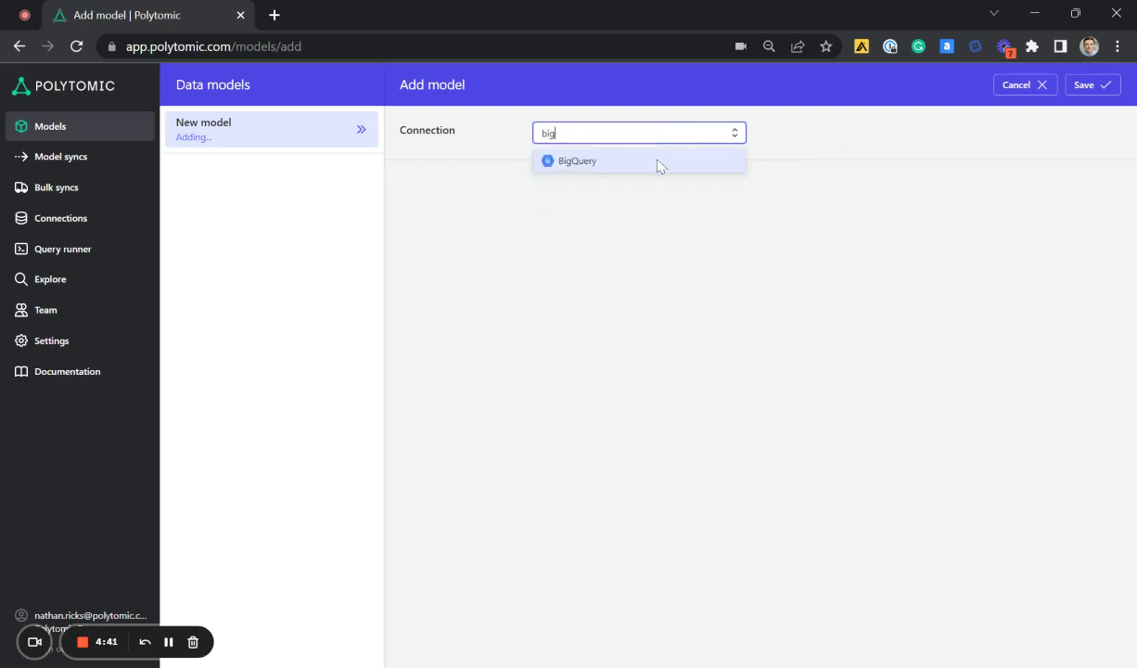
left_click(659, 163)
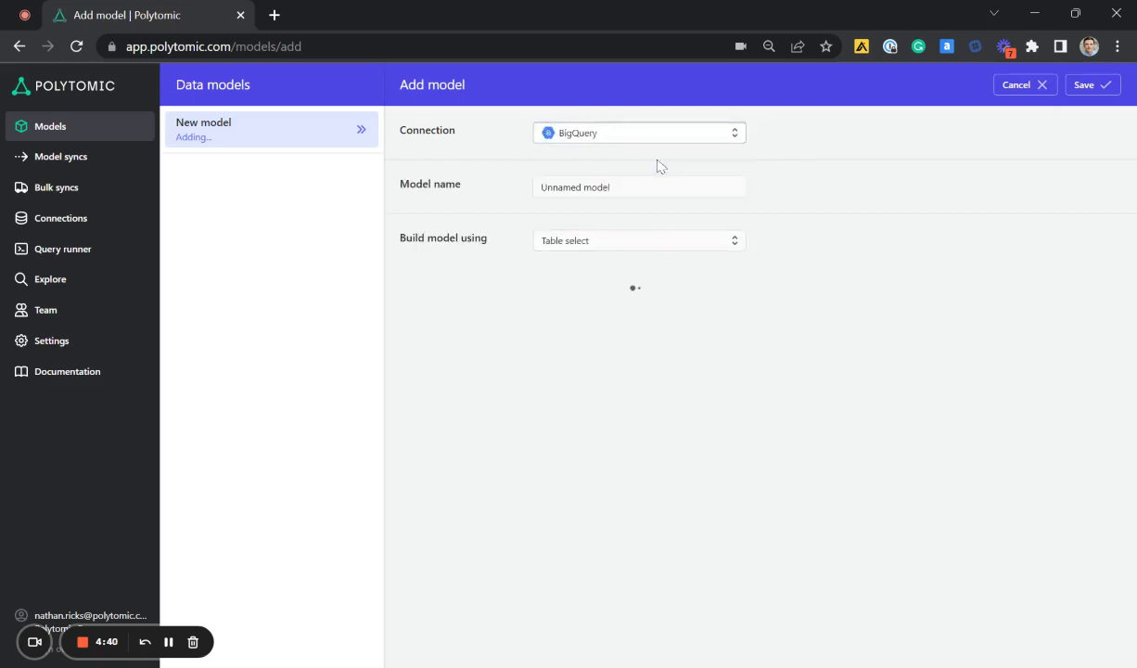
left_click_drag(610, 186, 500, 200)
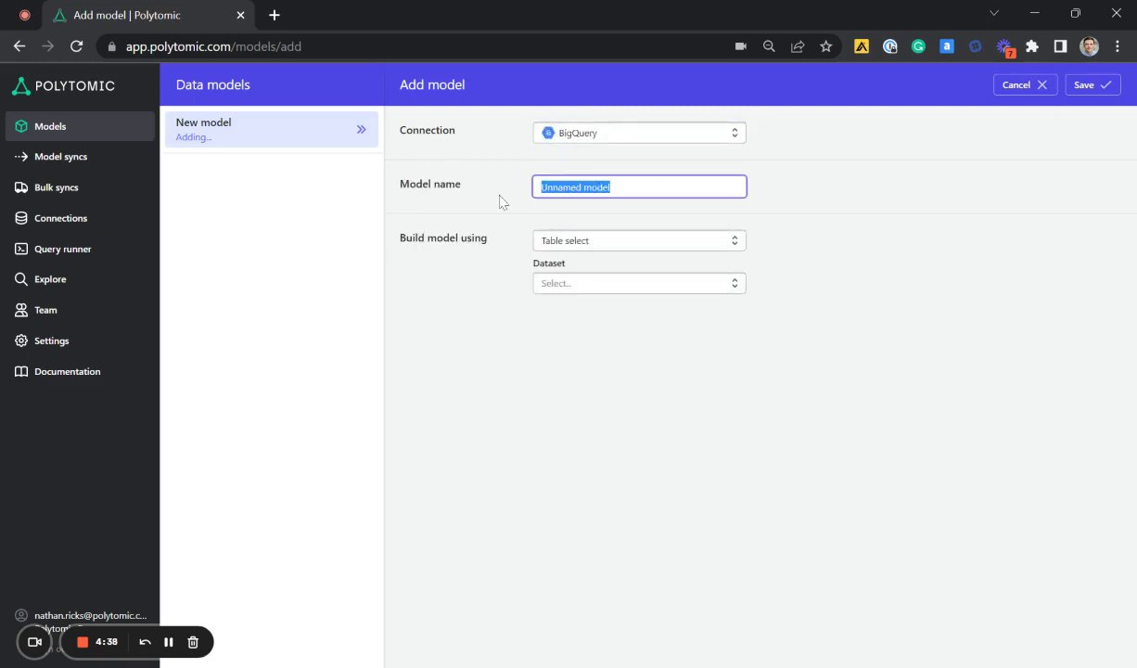
type("Customers")
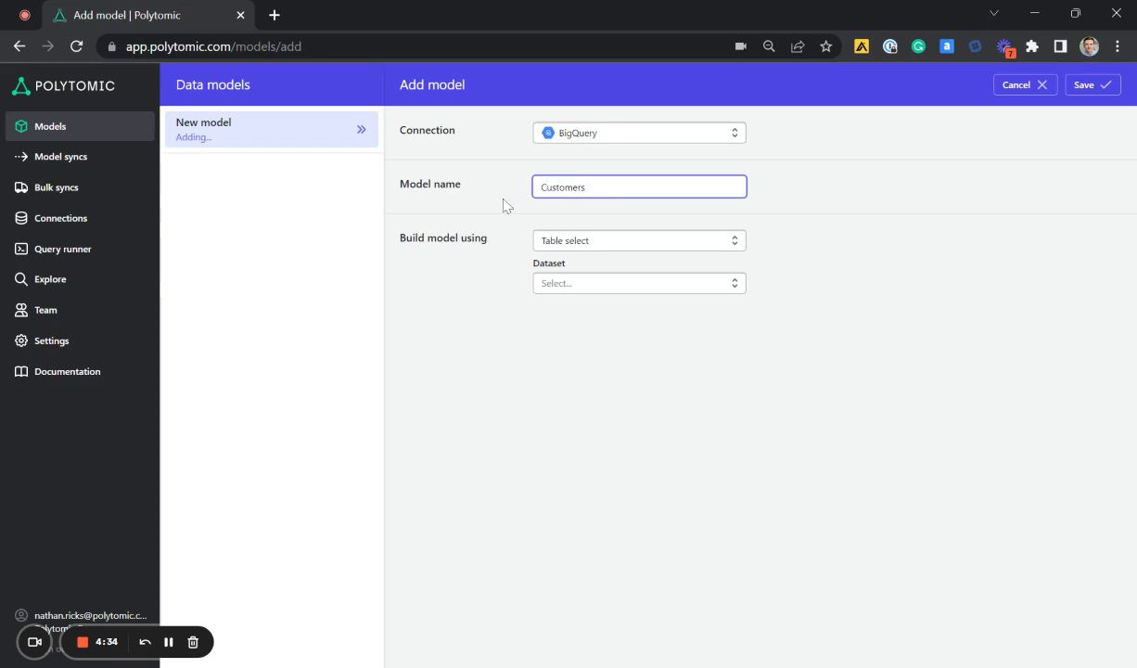
left_click(790, 244)
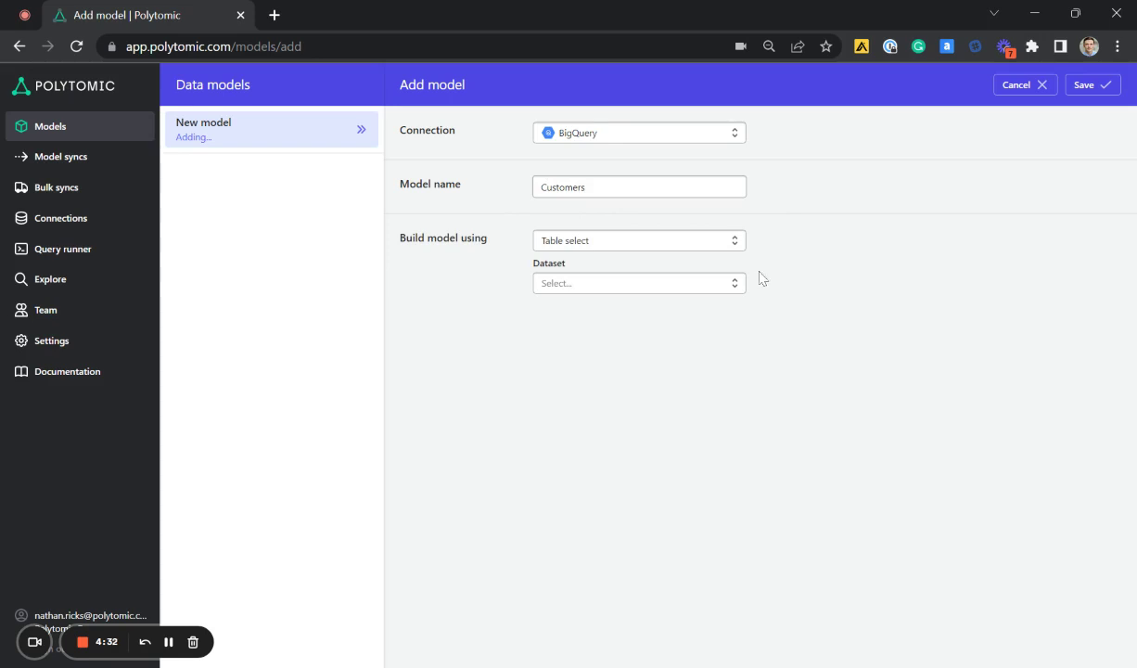
Set the model's dataset to salesforce and its table to Contact
left_click(695, 288)
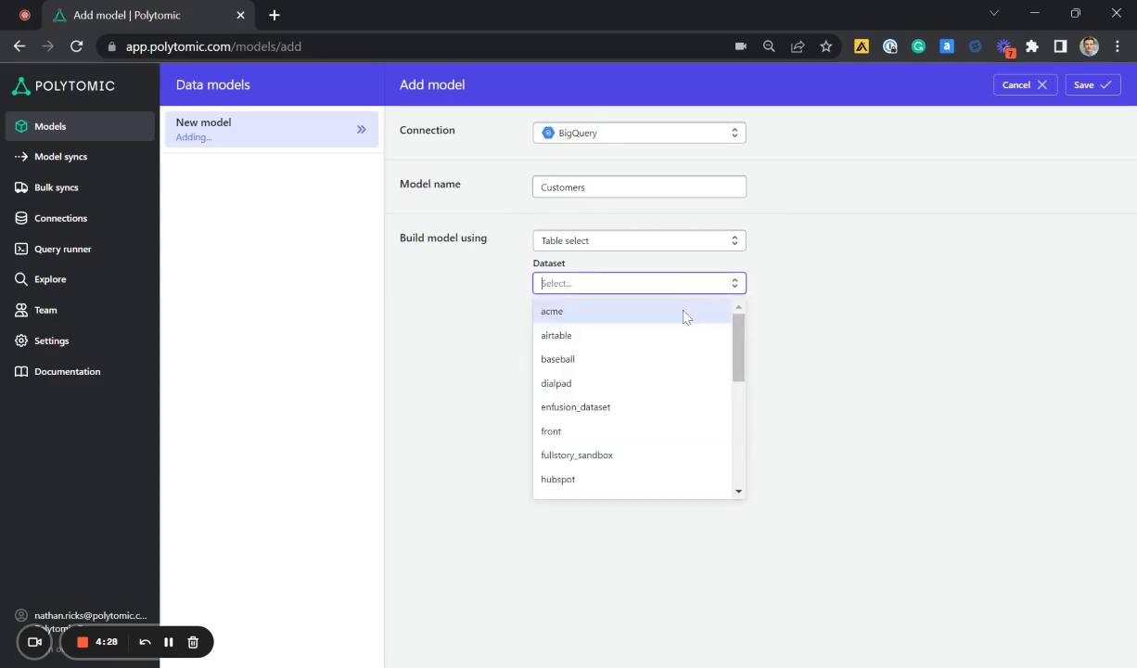
type("sal")
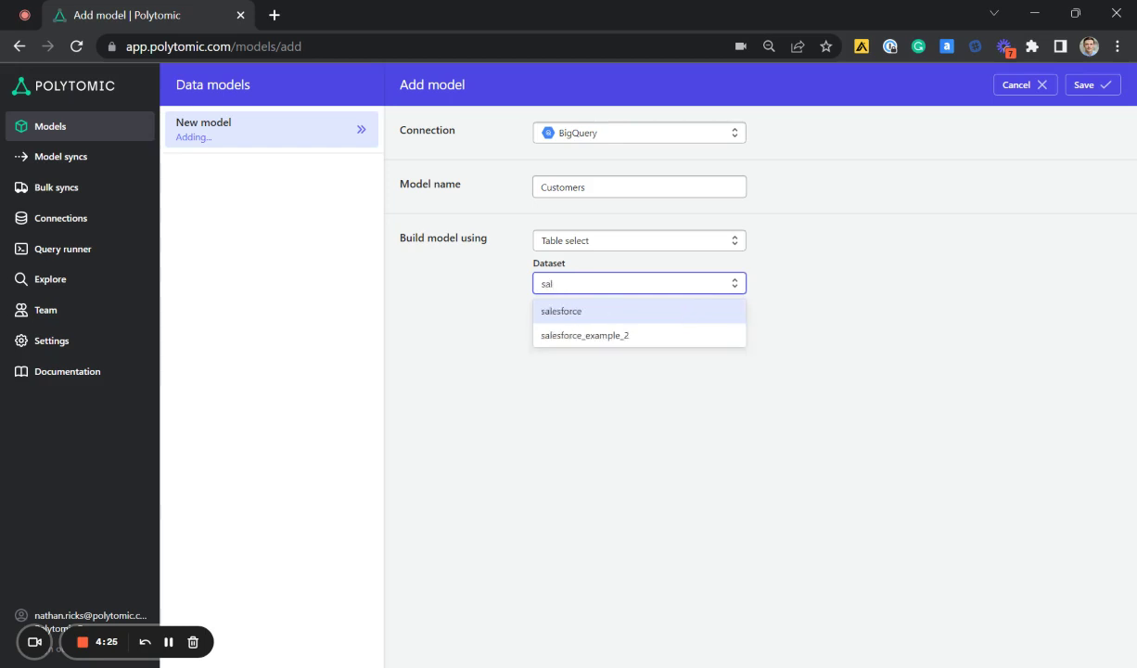
left_click(682, 316)
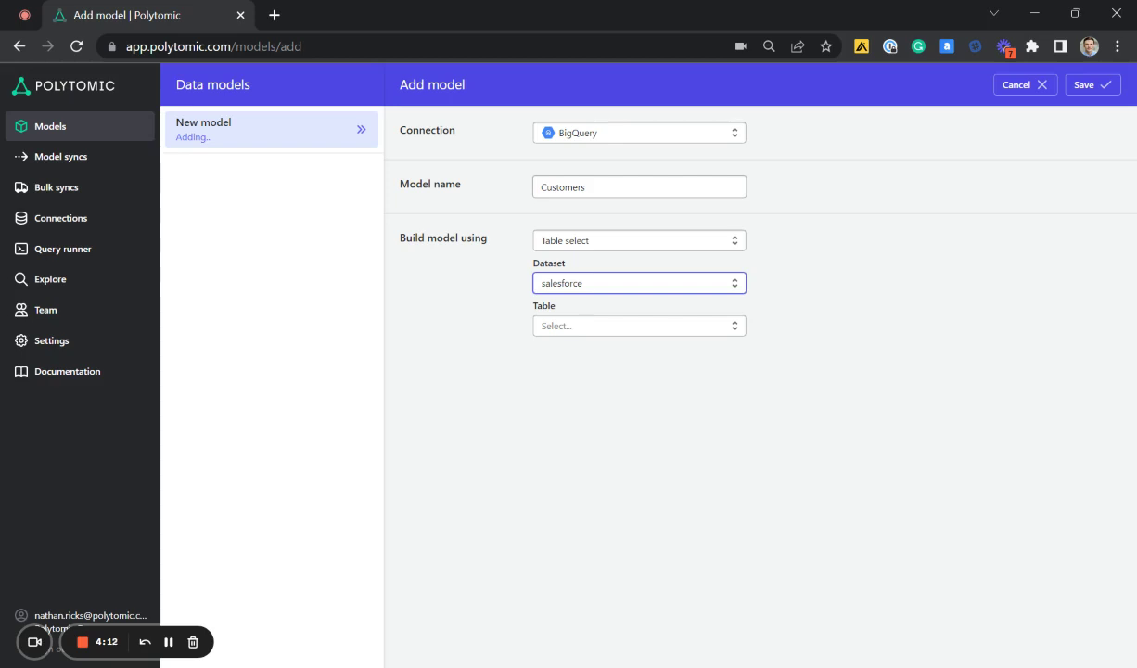
left_click(697, 326)
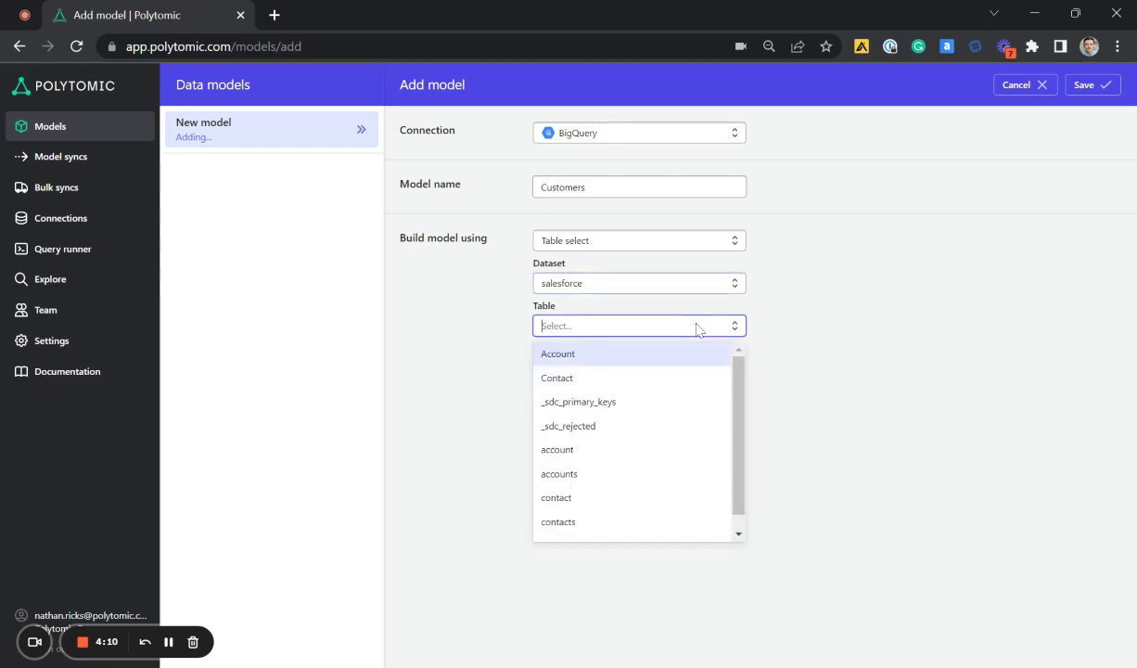
left_click(673, 382)
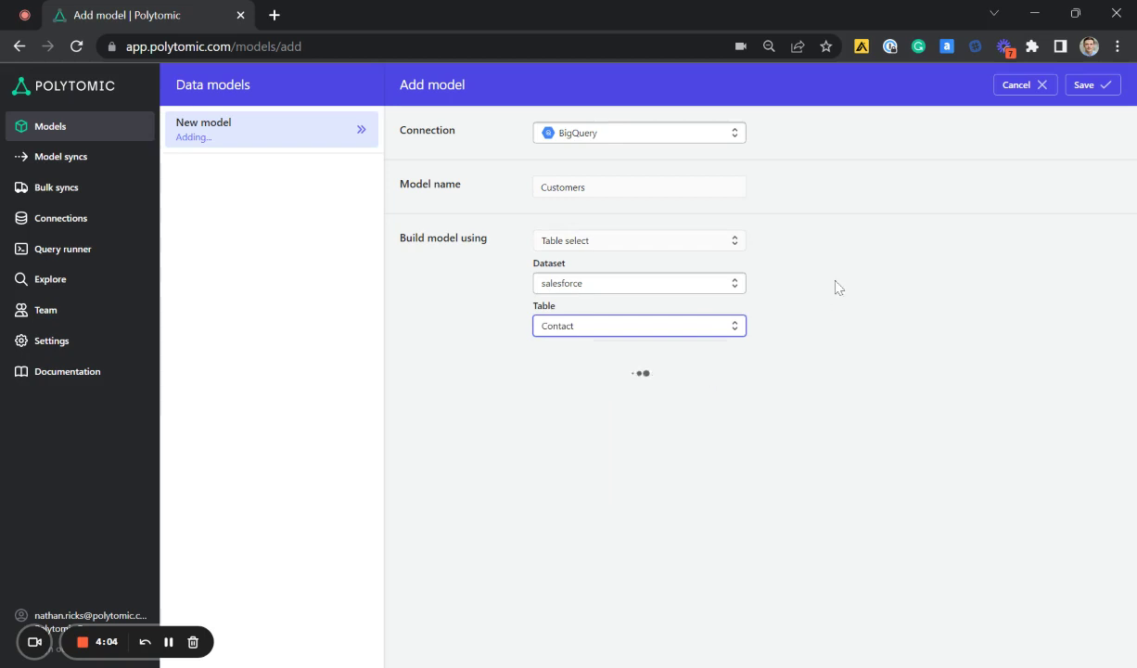
Include only the Email, Firstname and Lastname fields in the Customers model and save it
scroll(835, 285, "down", 1)
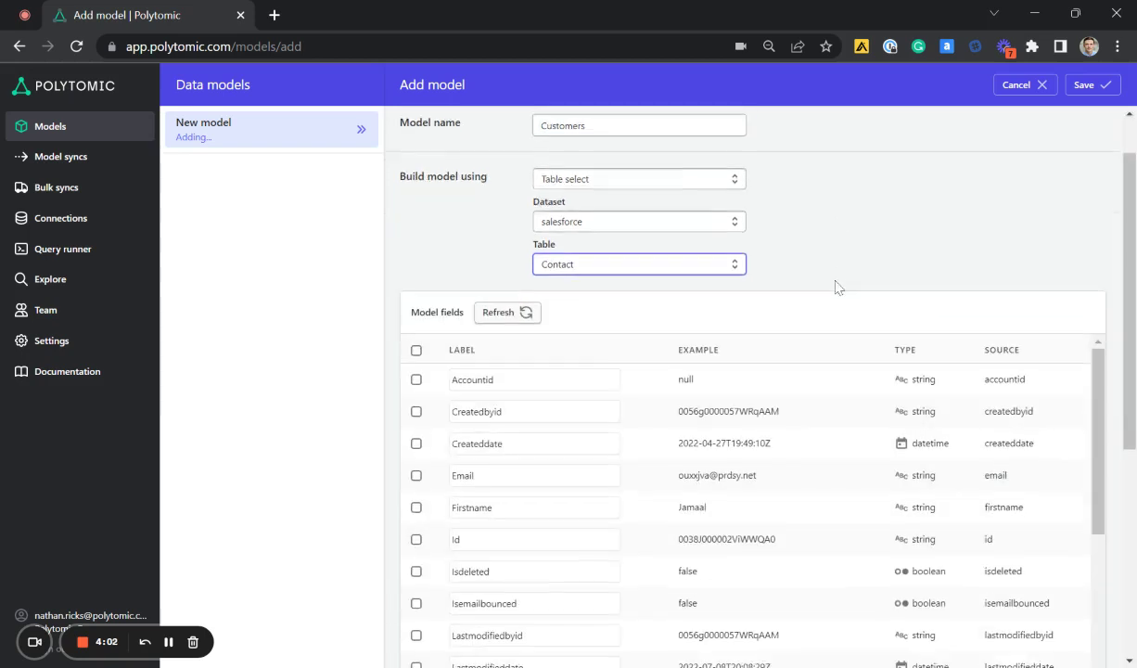
left_click(417, 325)
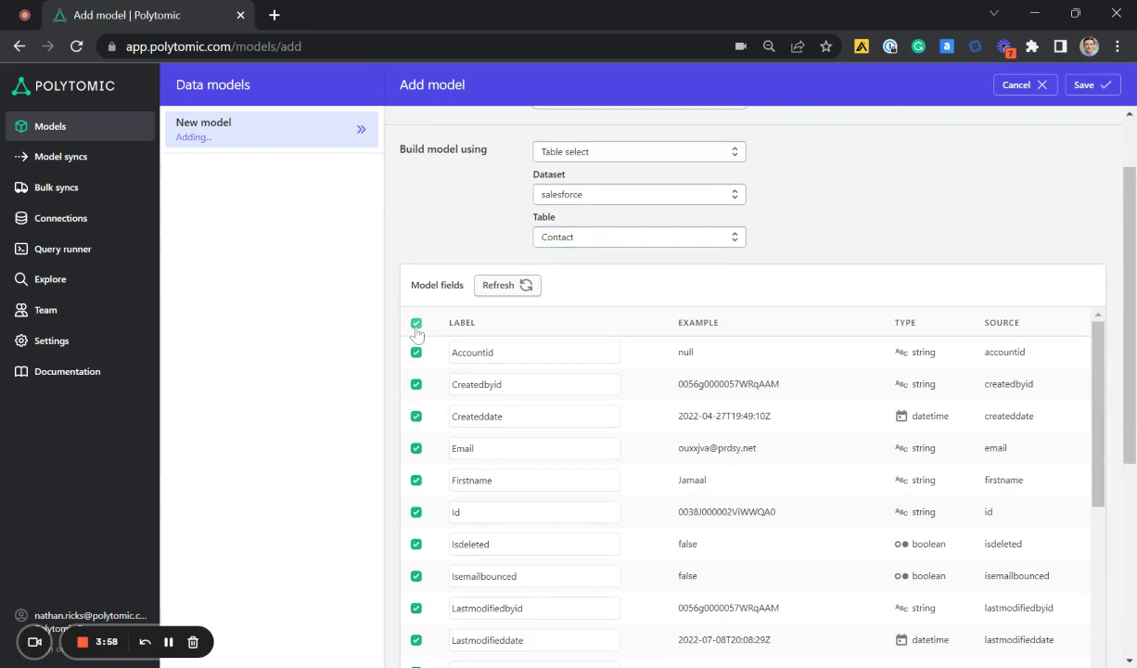
left_click(417, 327)
scroll(790, 259, "down", 1)
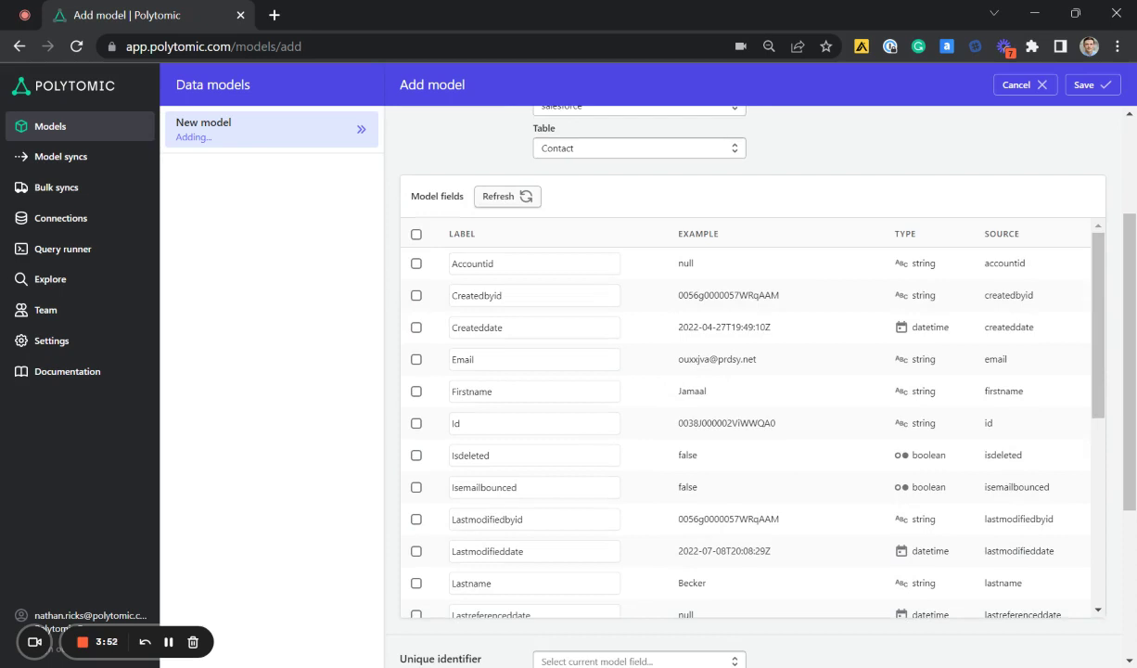
left_click(417, 583)
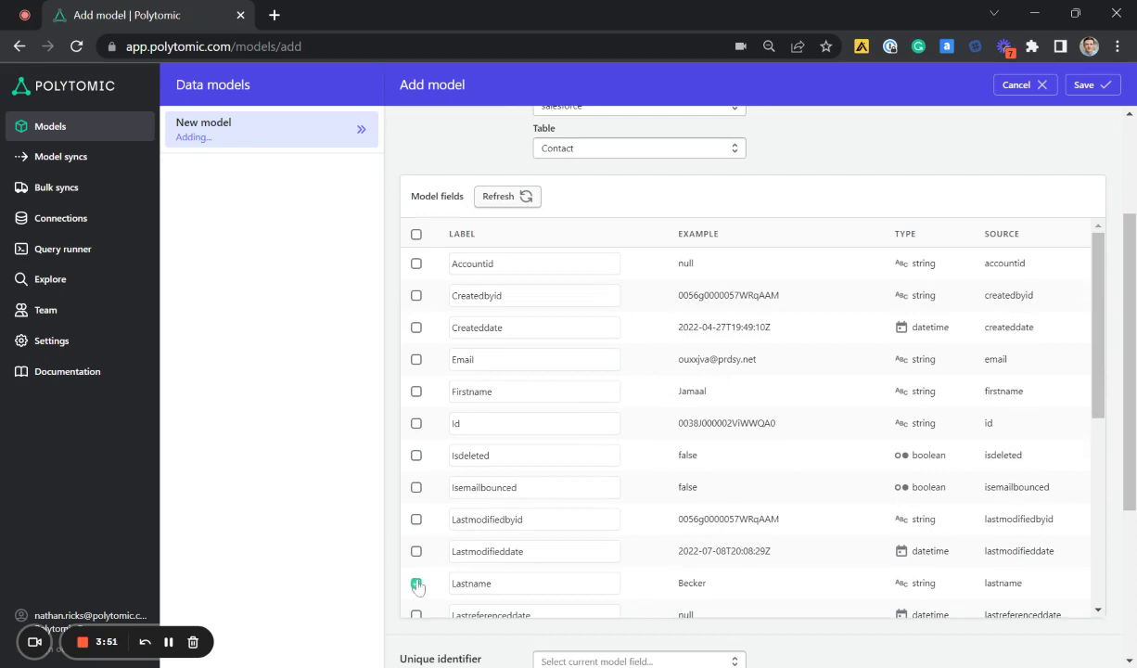
left_click(416, 390)
left_click(416, 359)
scroll(391, 278, "down", 3)
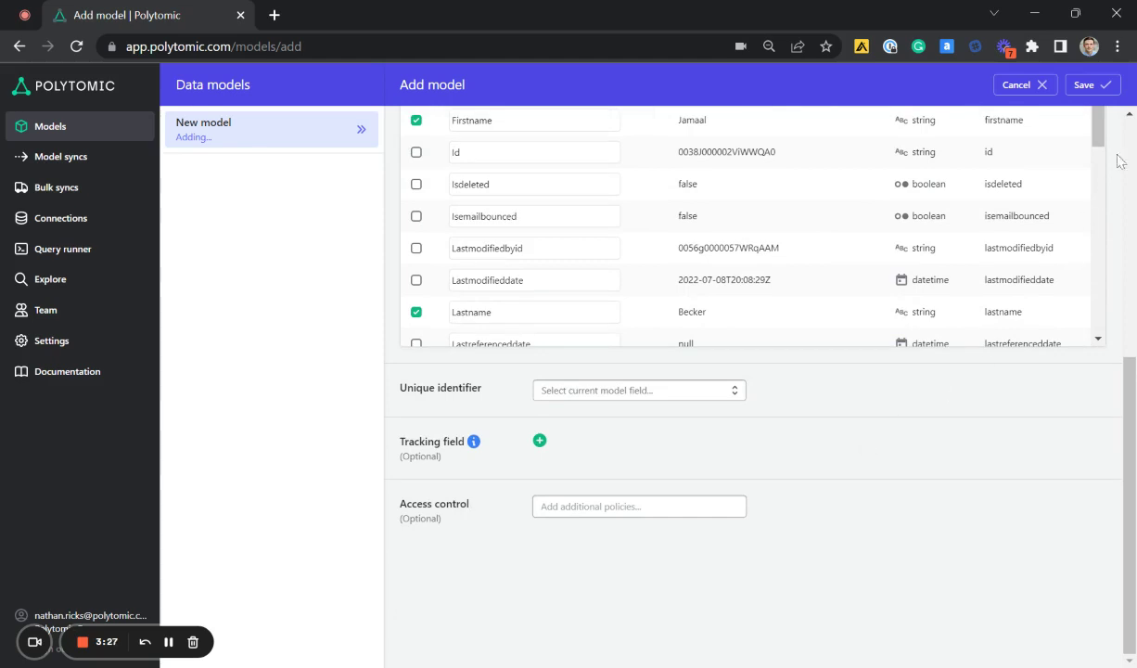
left_click(1079, 83)
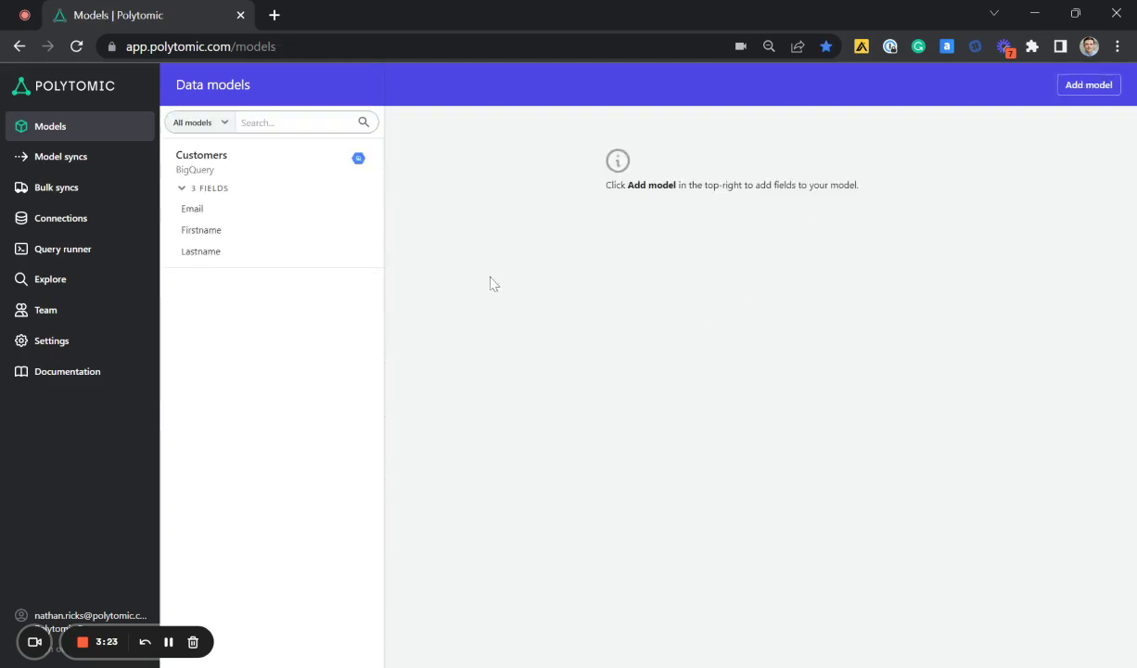
Create a model sync with Marketo as destination, Leads as target and Update or Create as sync mode
left_click(105, 167)
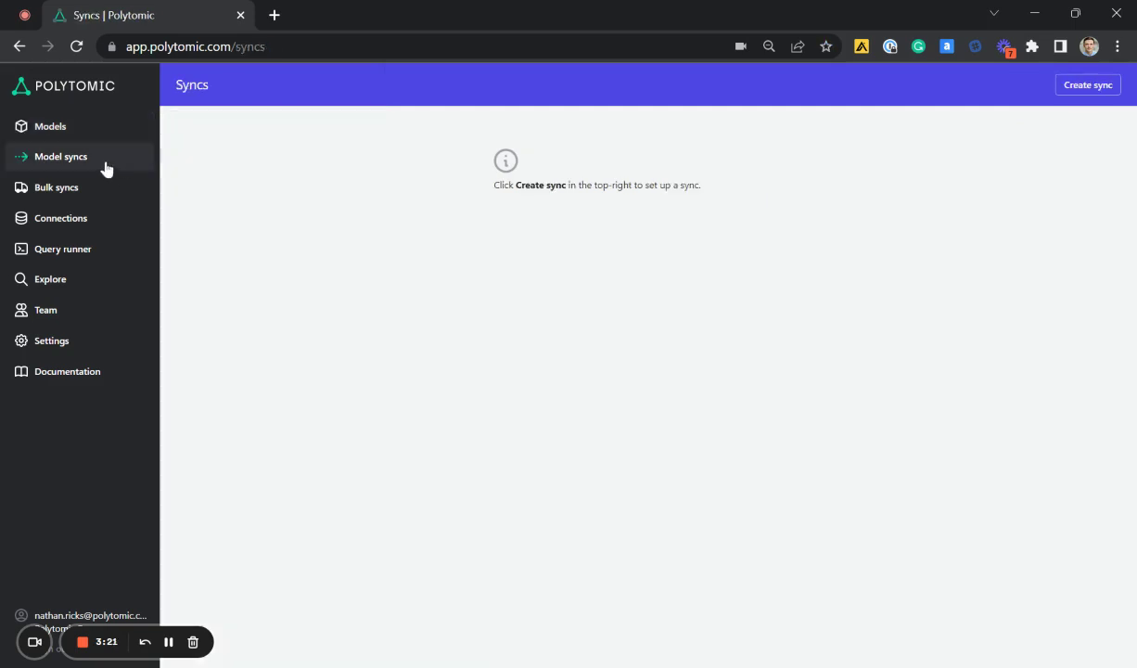
left_click(1093, 89)
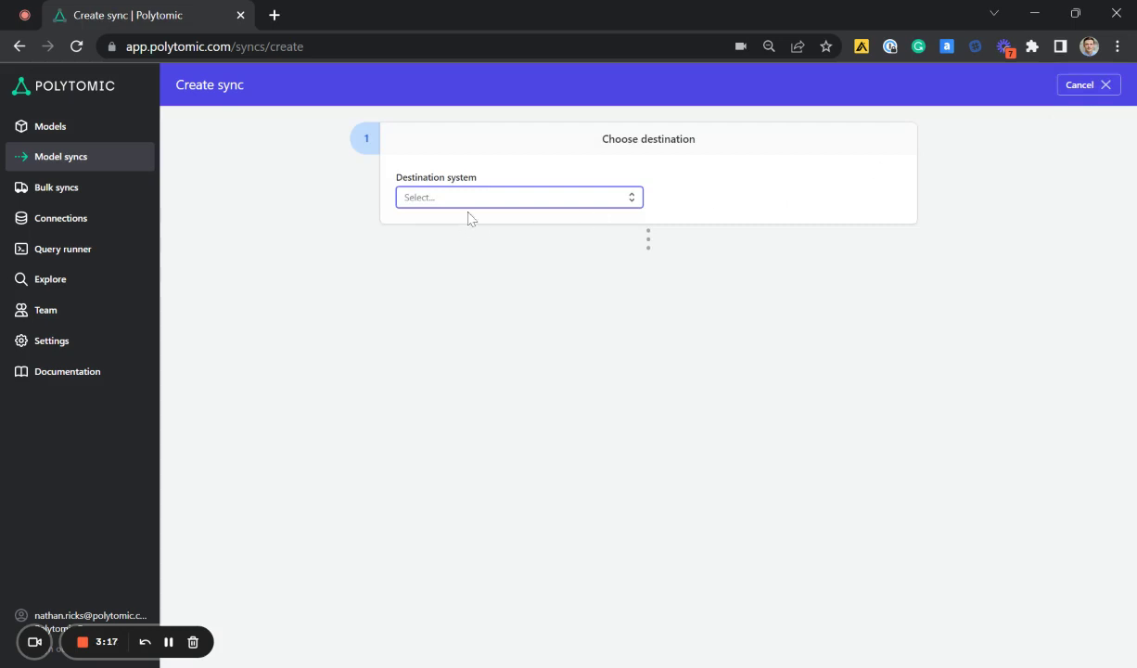
left_click(482, 206)
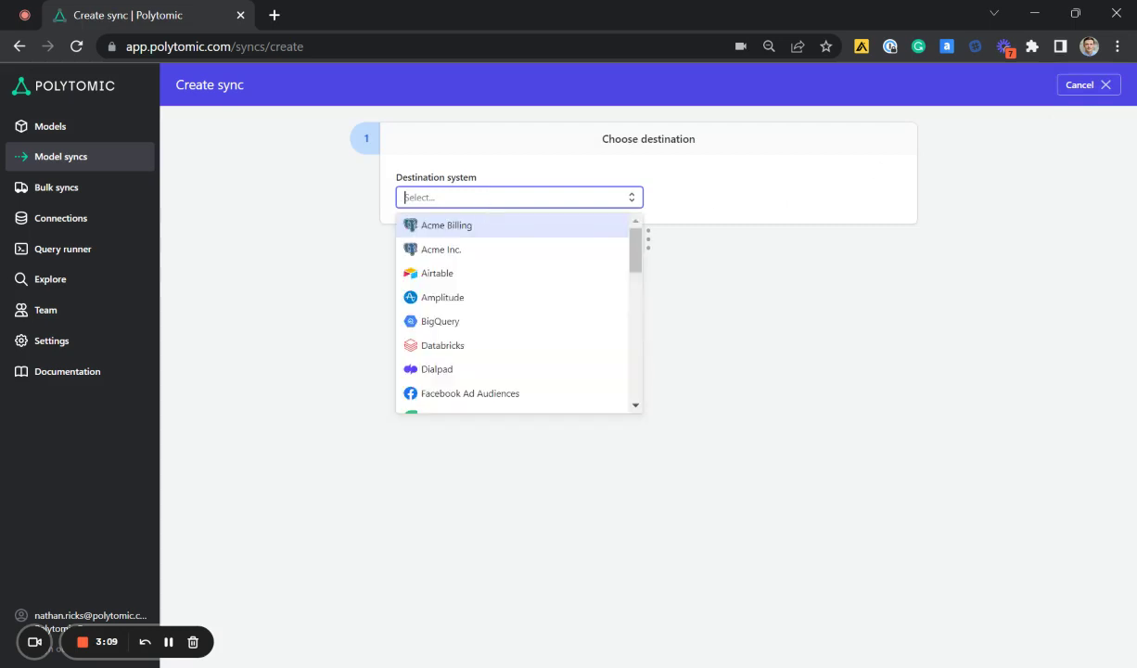
type("market")
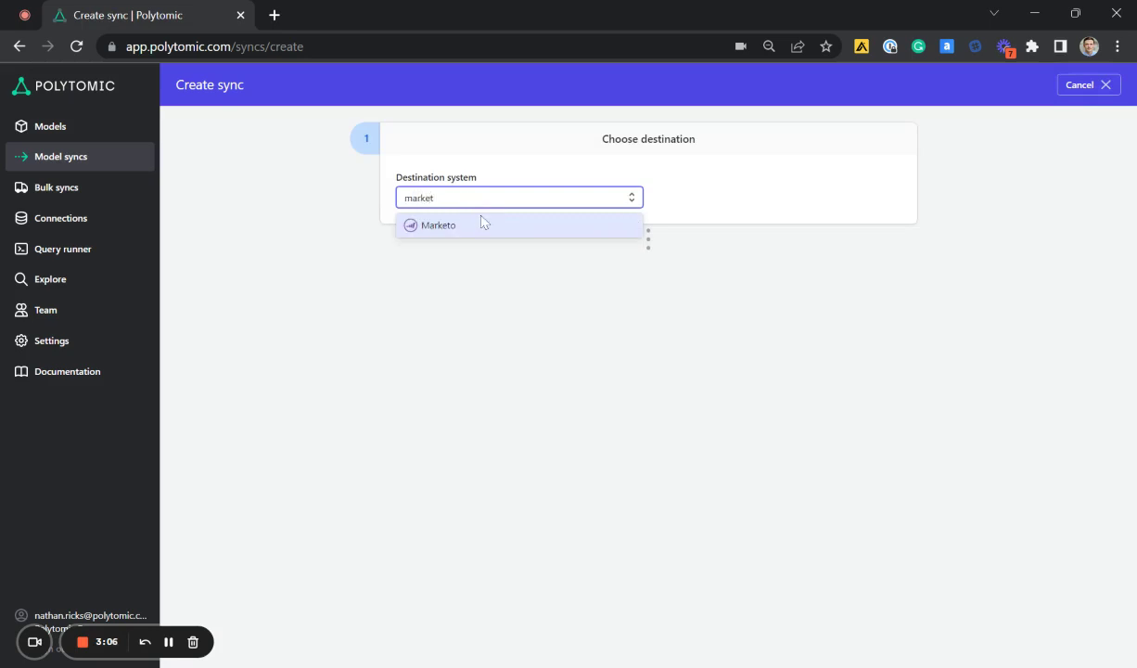
left_click(481, 223)
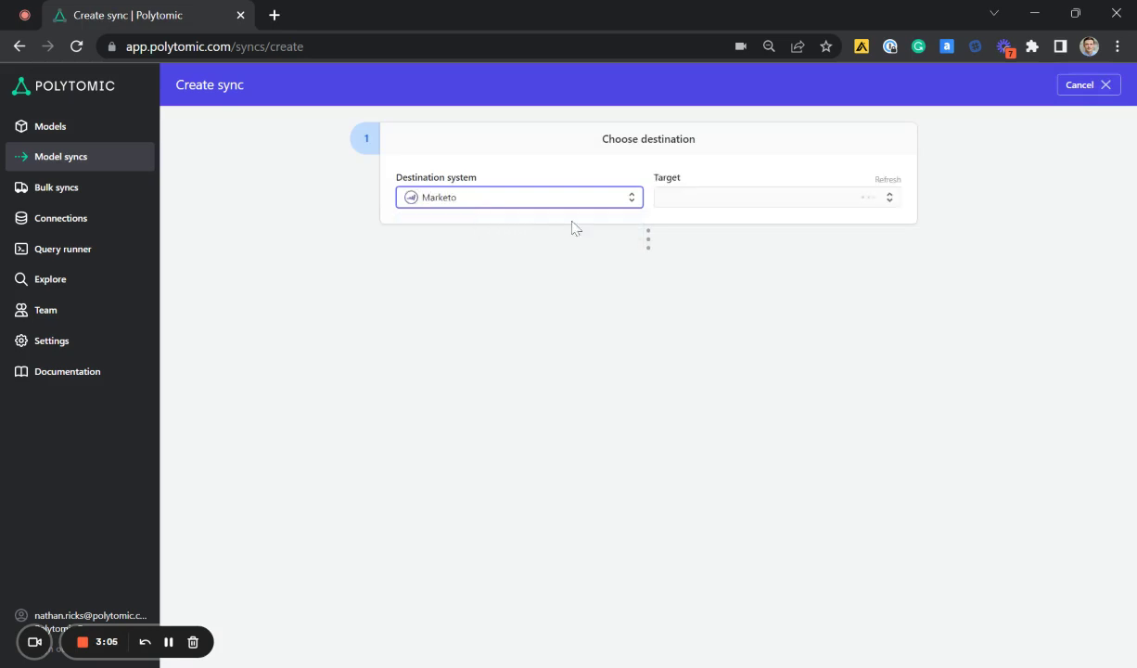
left_click(737, 203)
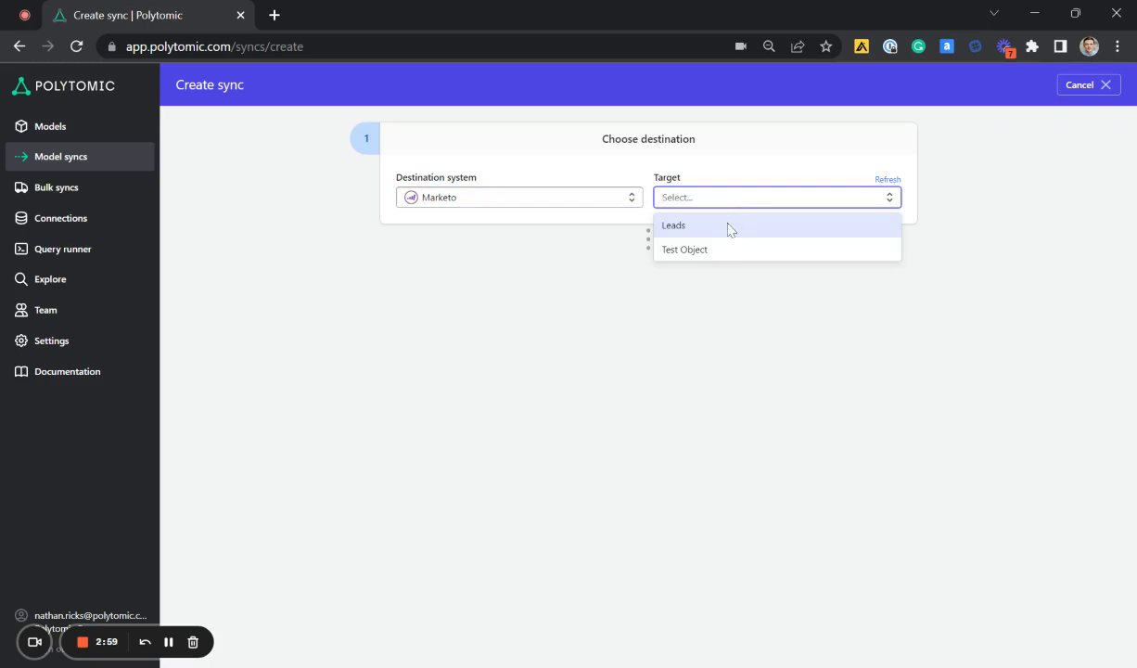
left_click(730, 228)
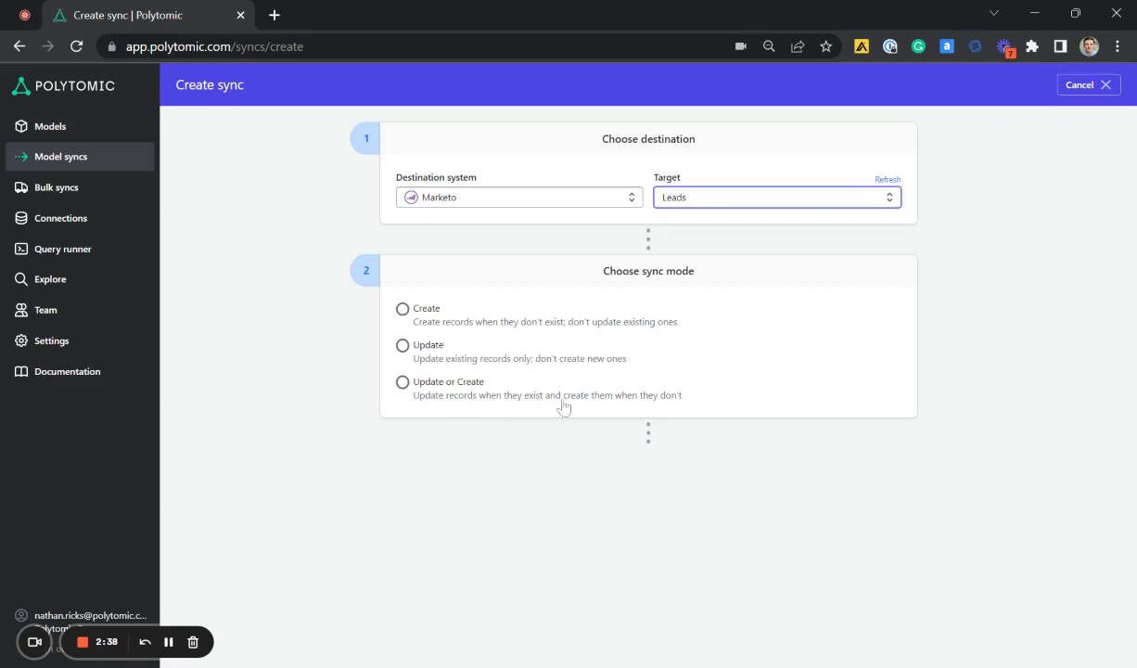
left_click(405, 383)
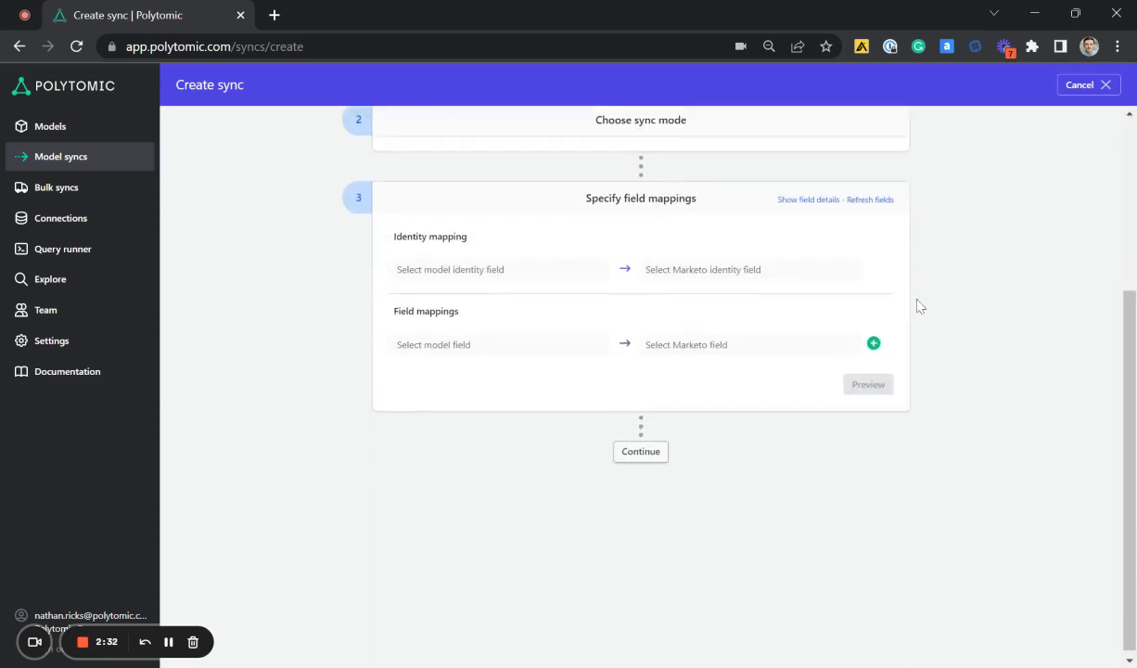
Map Email as the sync's identity field and add Firstname and Lastname as field mappings, leaving no empty mapping row
left_click(586, 280)
left_click(508, 611)
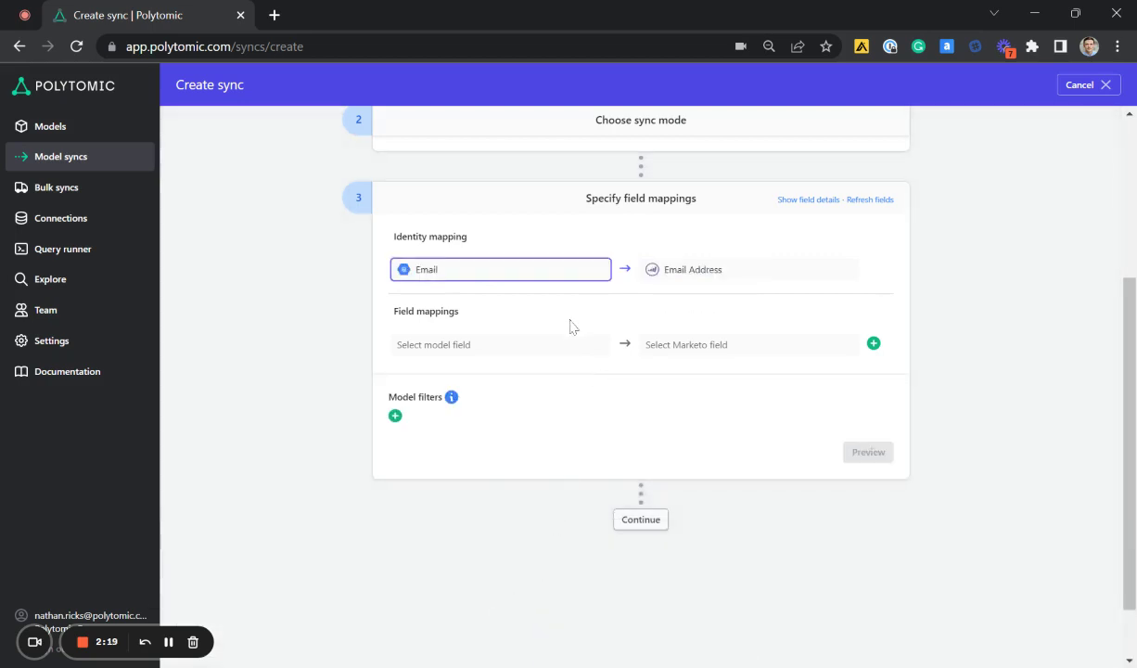
left_click(526, 349)
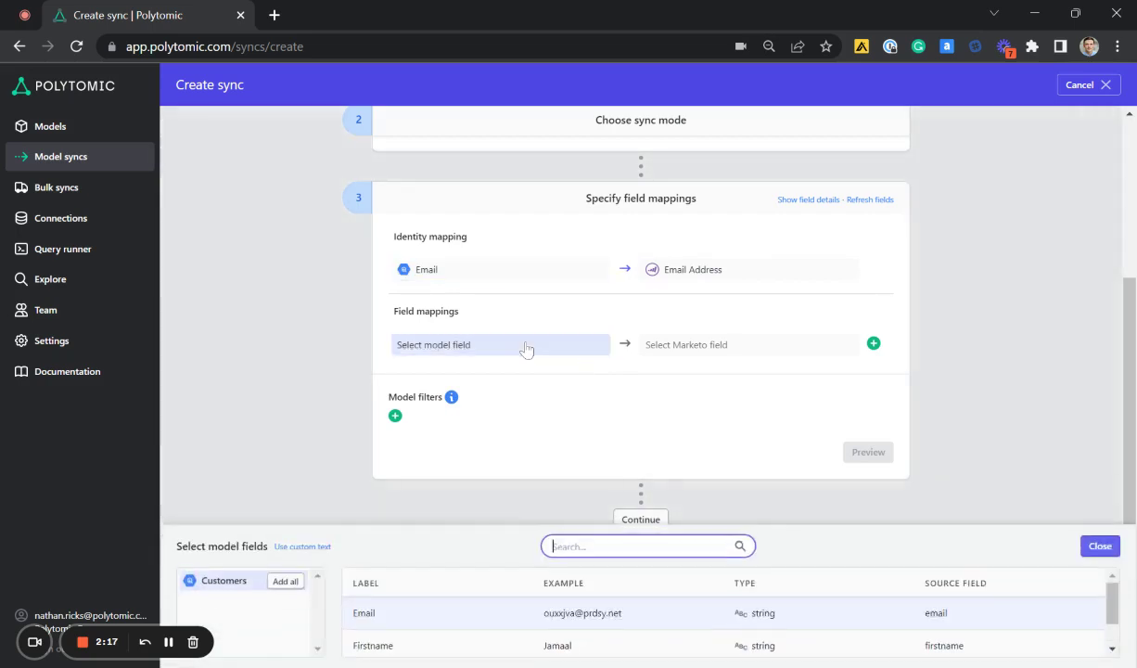
left_click(521, 647)
scroll(506, 640, "down", 1)
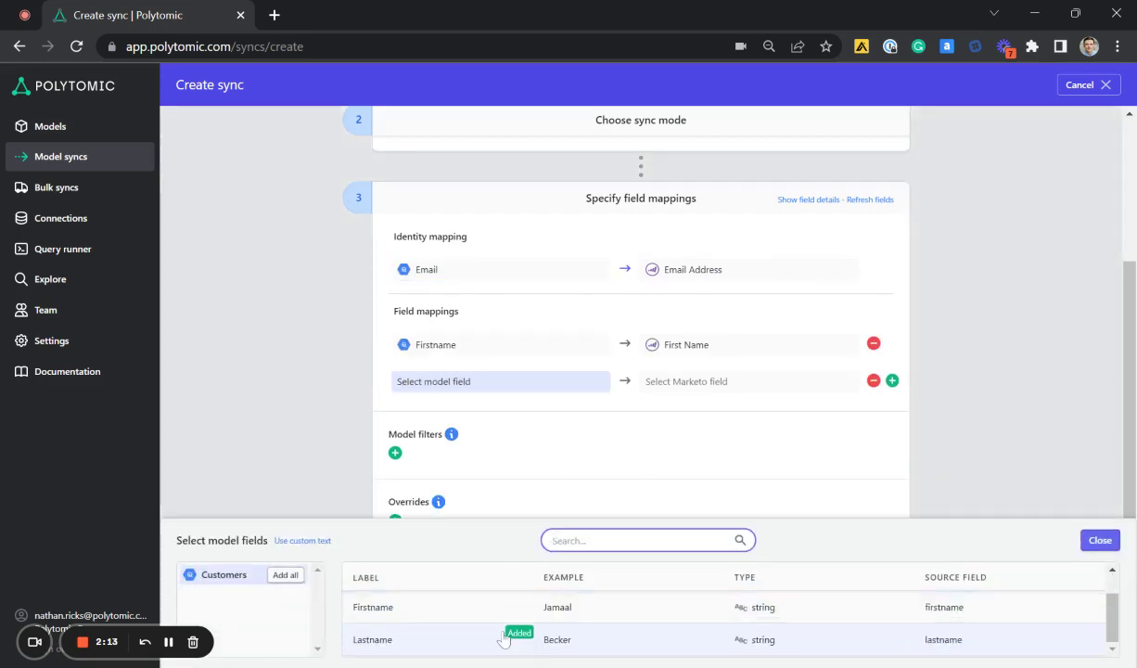
left_click(497, 639)
left_click(1100, 540)
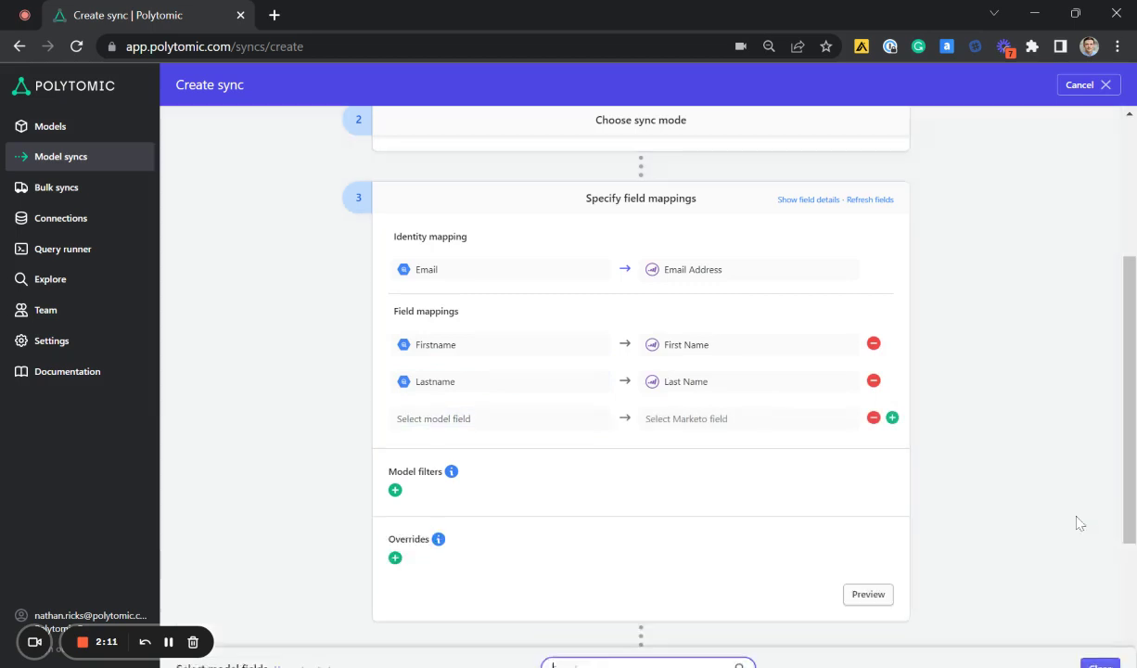
left_click(872, 419)
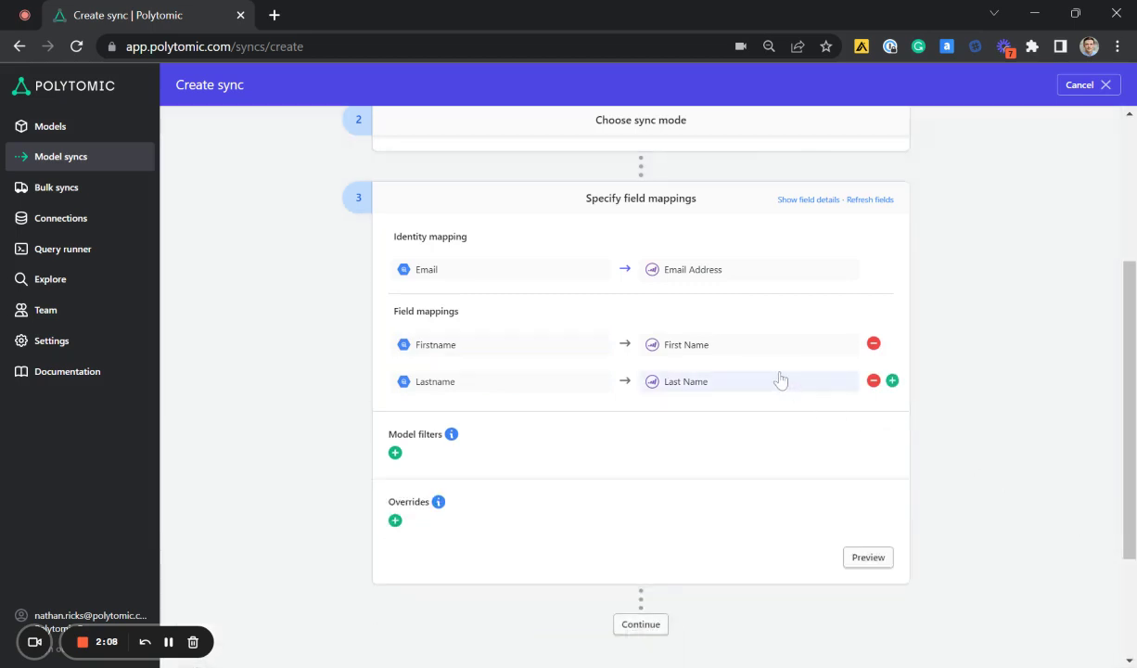
Continue to the sync schedule, set the frequency to Continuous and proceed to the summary
scroll(629, 433, "down", 1)
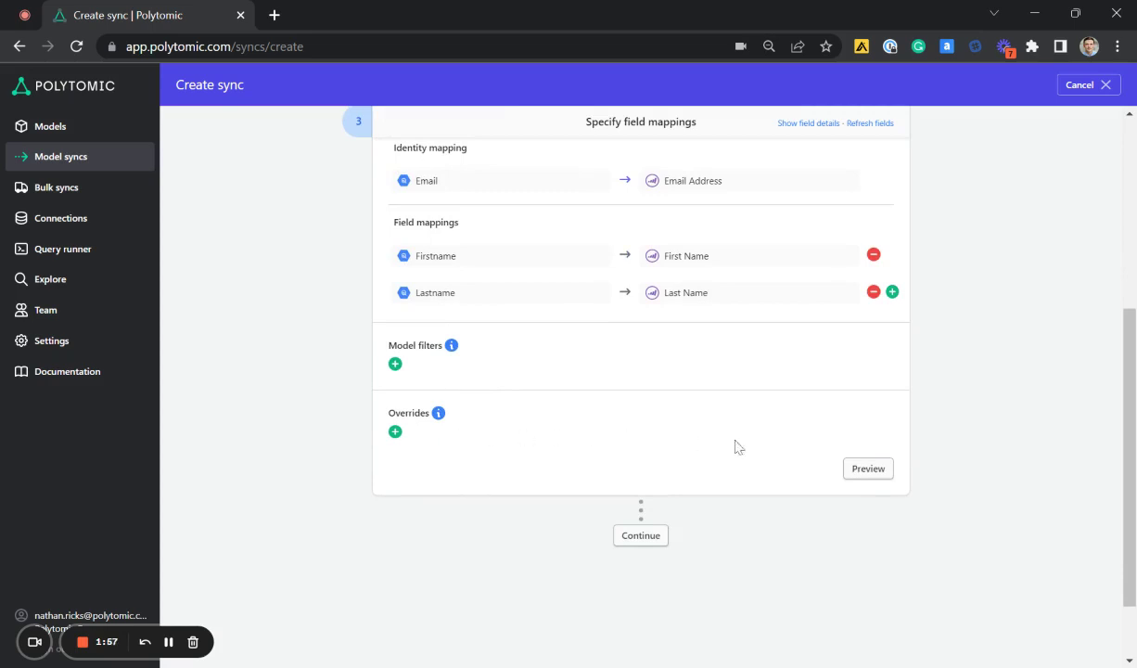
scroll(729, 411, "down", 1)
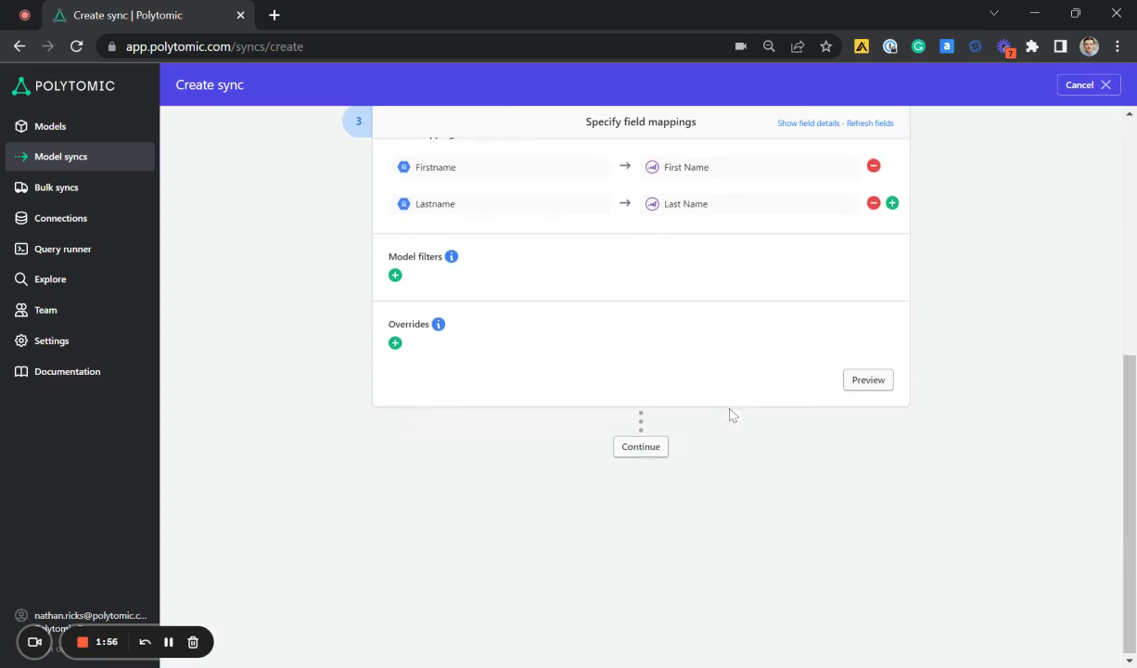
left_click(656, 449)
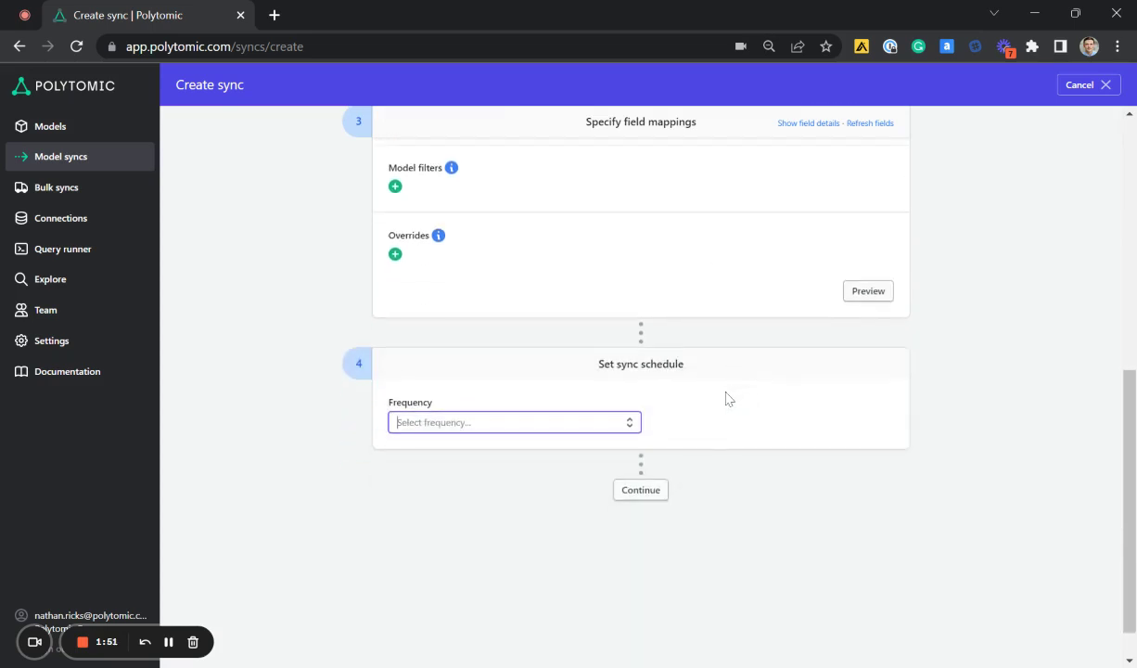
left_click(593, 423)
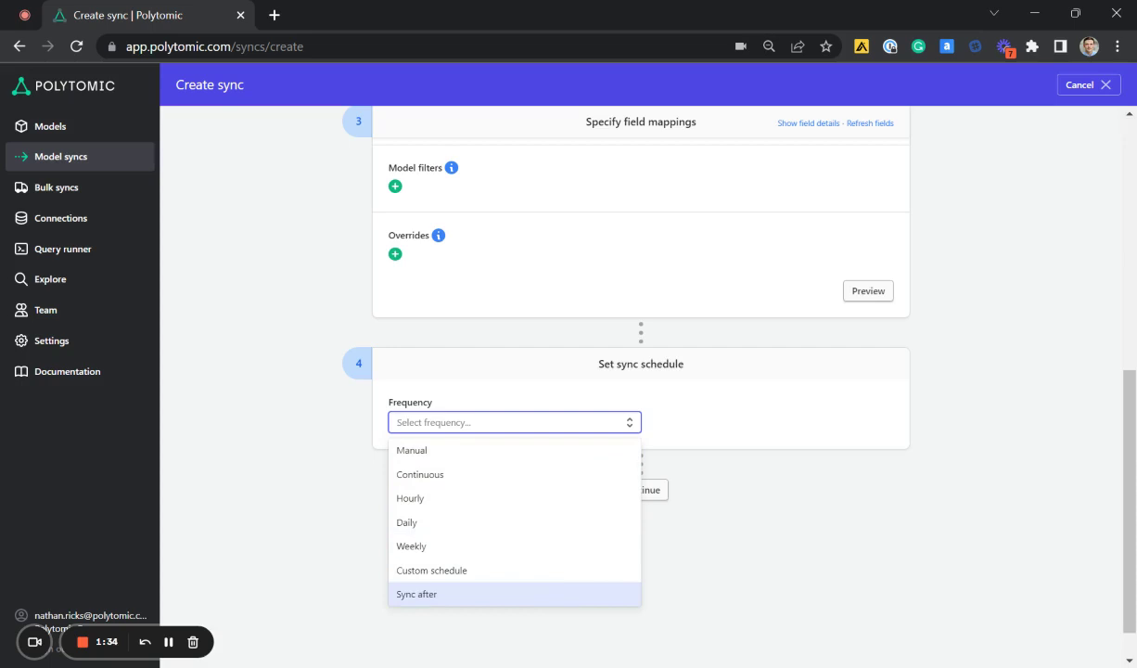
left_click(601, 482)
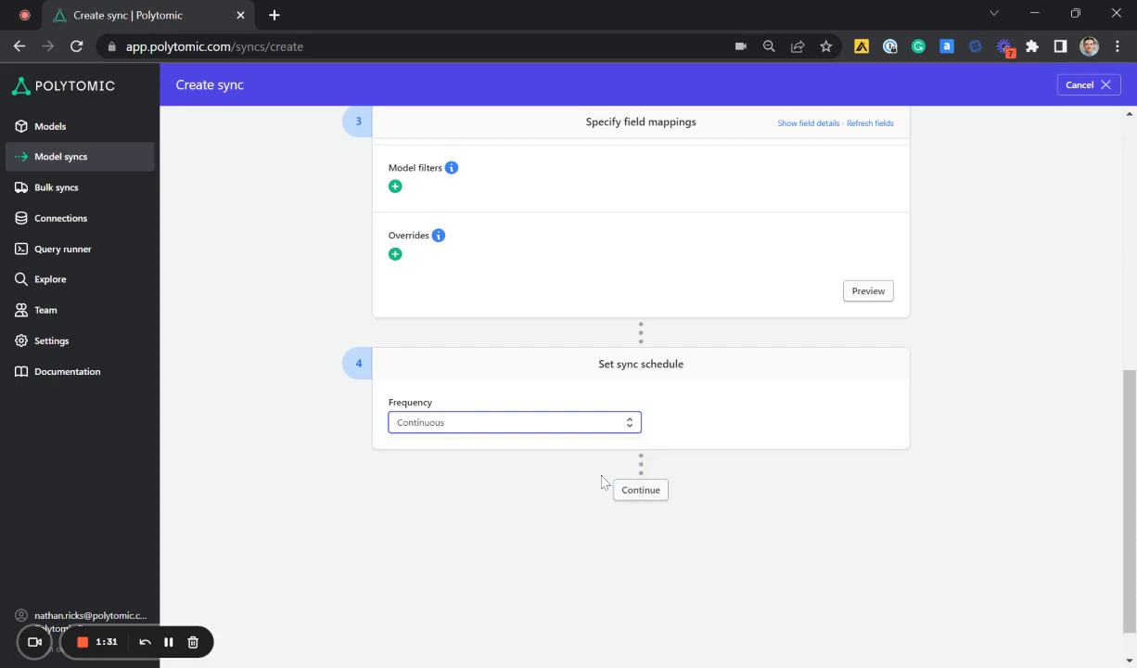
left_click(659, 490)
Review the sync summary and save the sync with its default name
scroll(1058, 363, "down", 2)
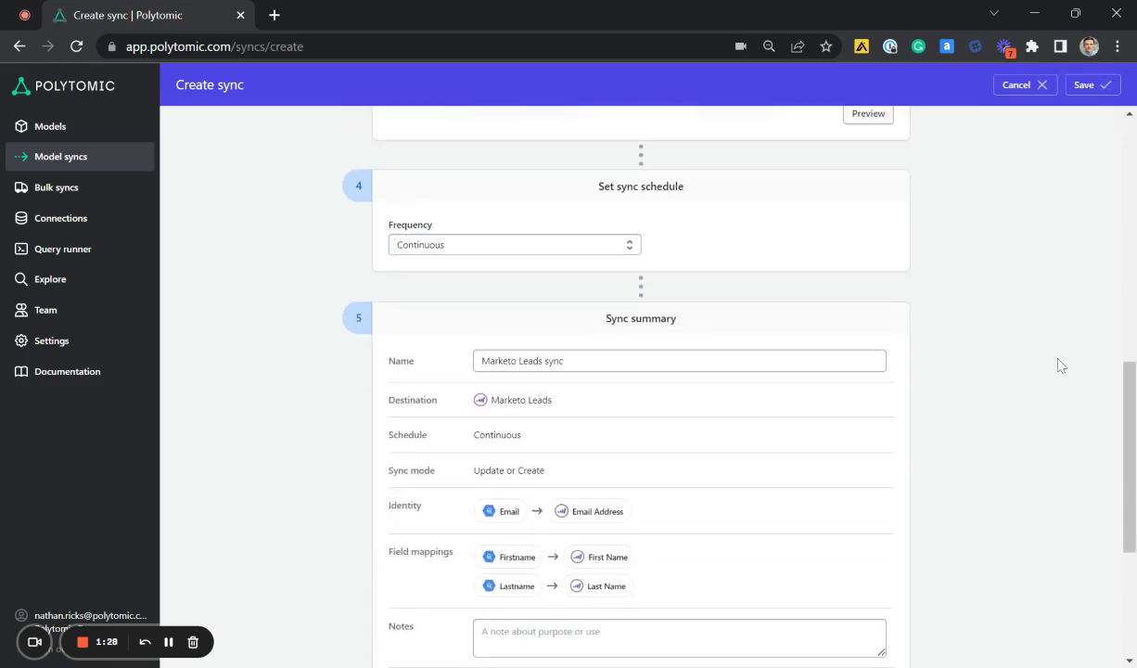
scroll(927, 332, "down", 1)
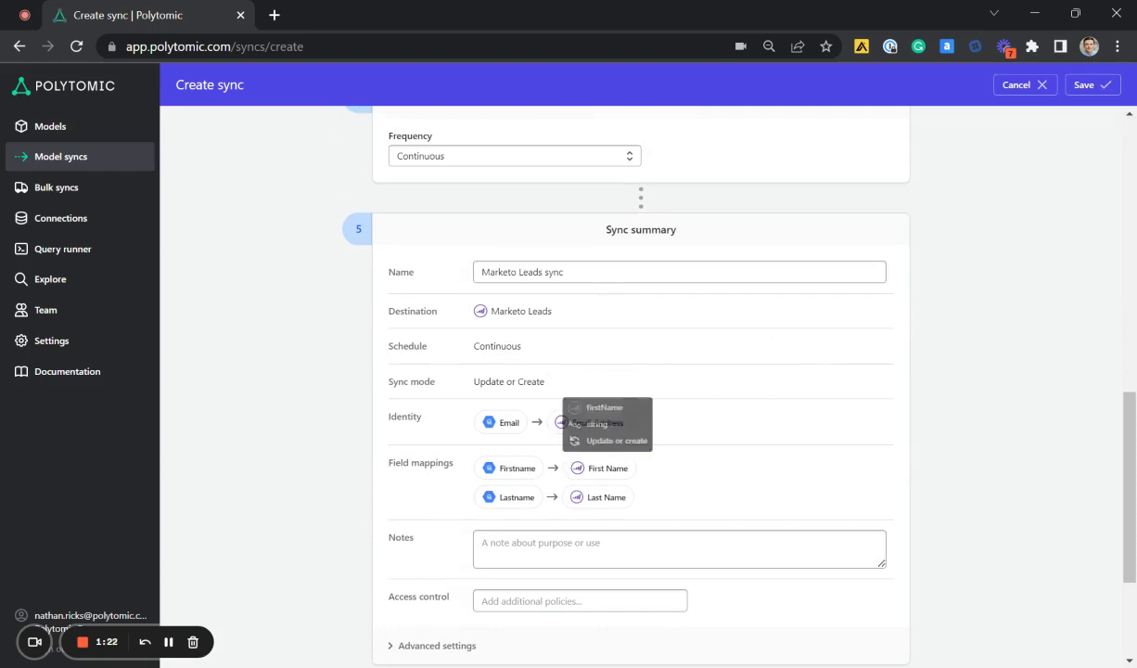
scroll(978, 399, "down", 2)
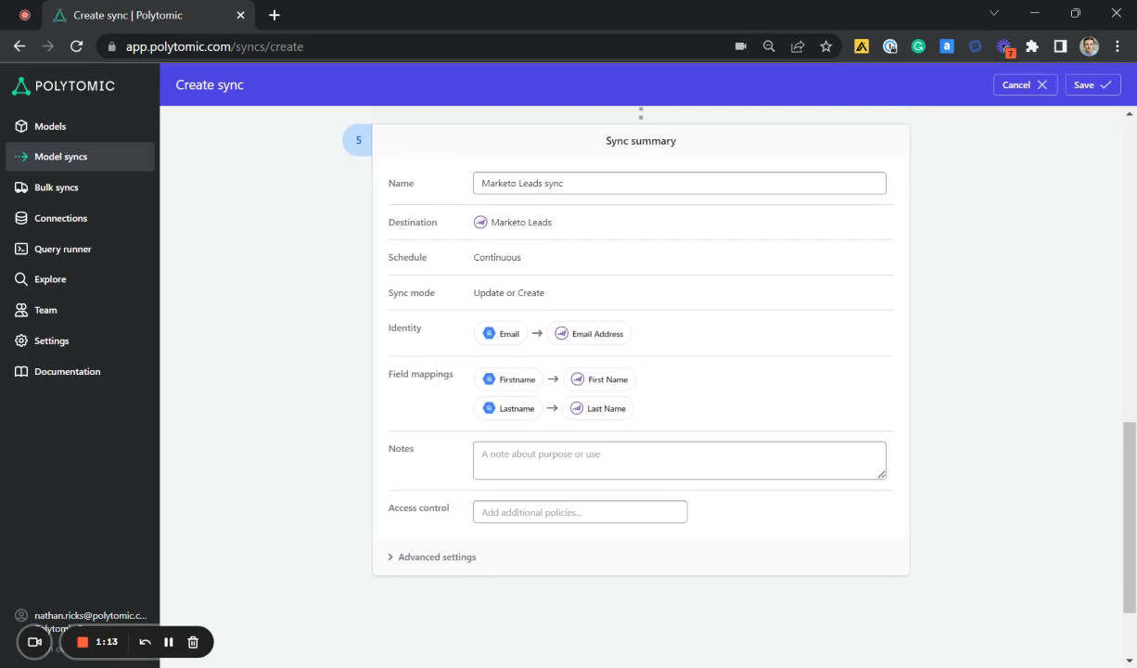
left_click(1095, 88)
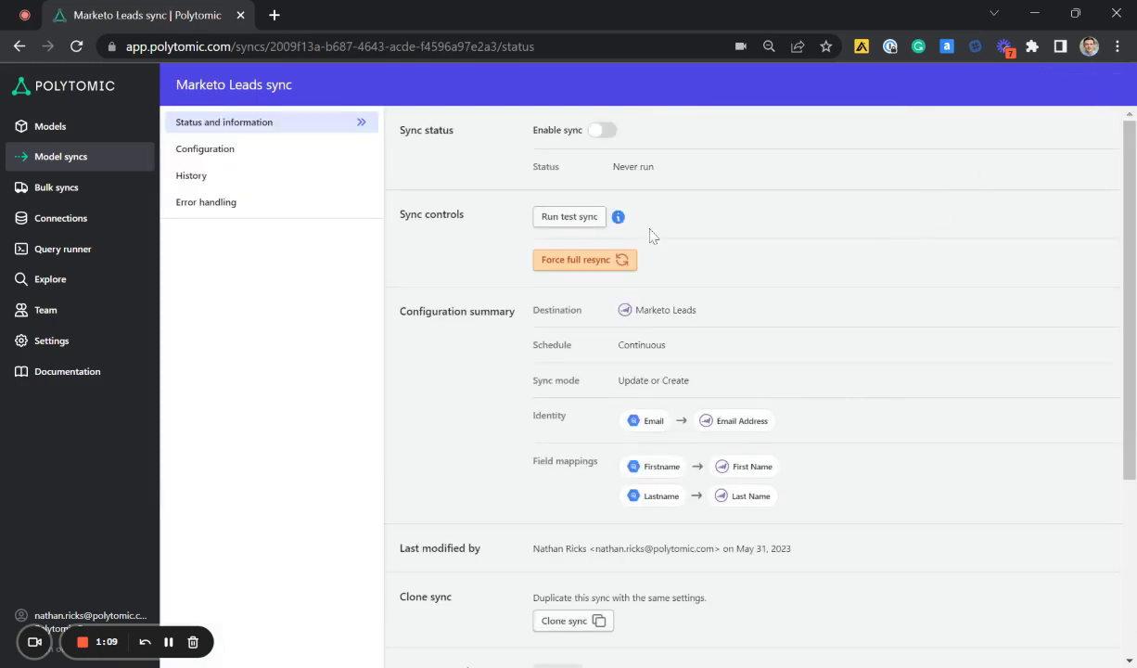
mouse_move(618, 223)
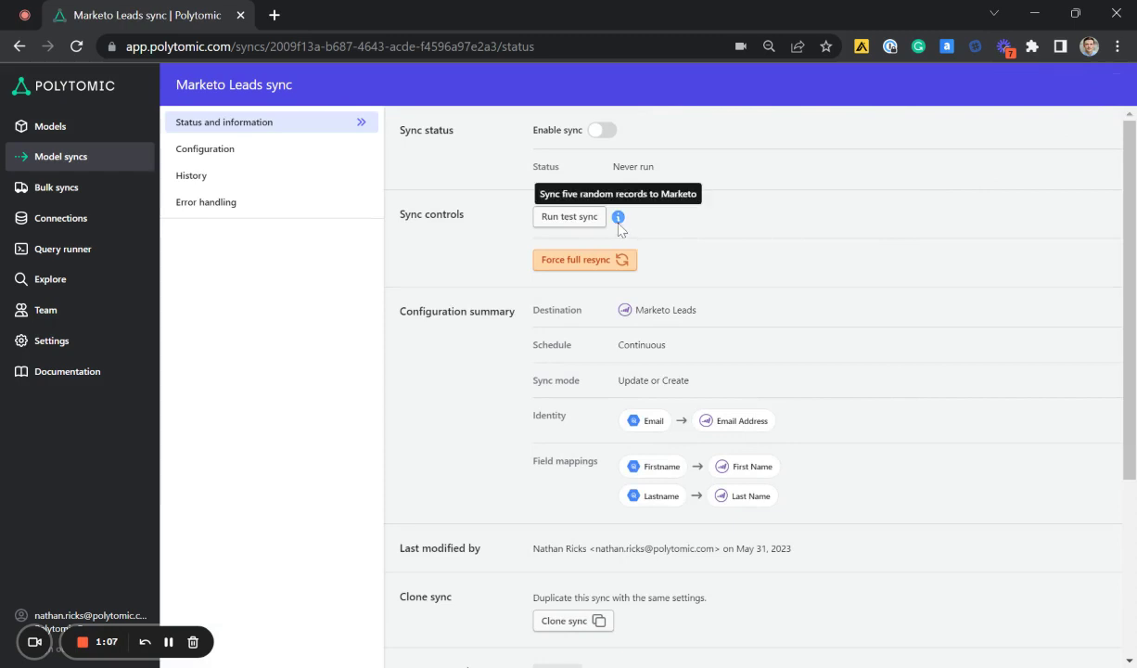